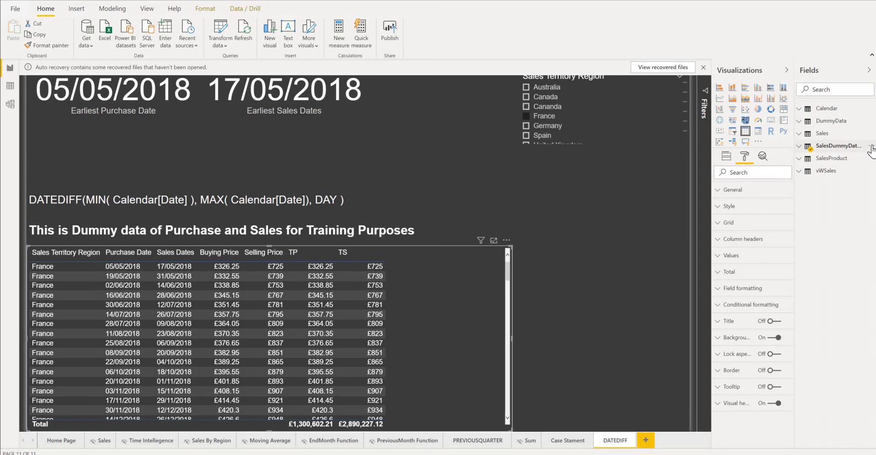
Create a measure named DD in SalesDummyDataDemo, starting its formula with DATEDIFF and MIN(SalesDummyDataDemo[Purchase Date]) as the first date.
{"action": "left_click", "coordinate": [870, 145]}
{"action": "left_click", "coordinate": [828, 156]}
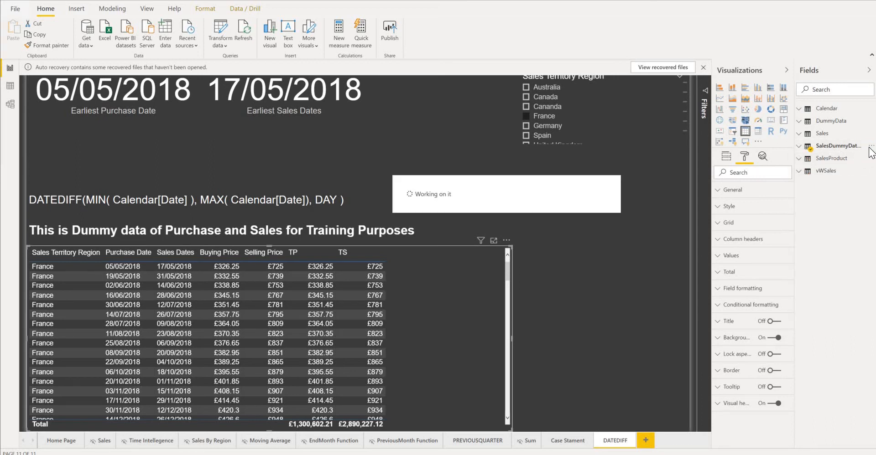
{"action": "type", "text": "DATEDIF"}
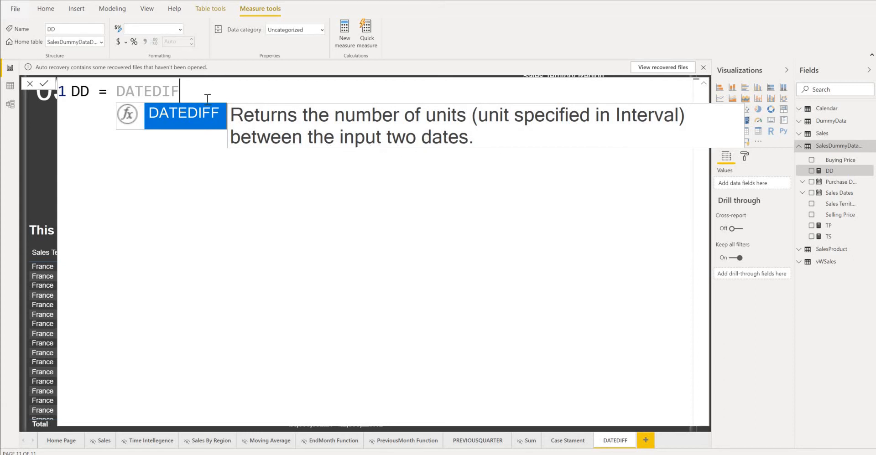
{"action": "type", "text": "F("}
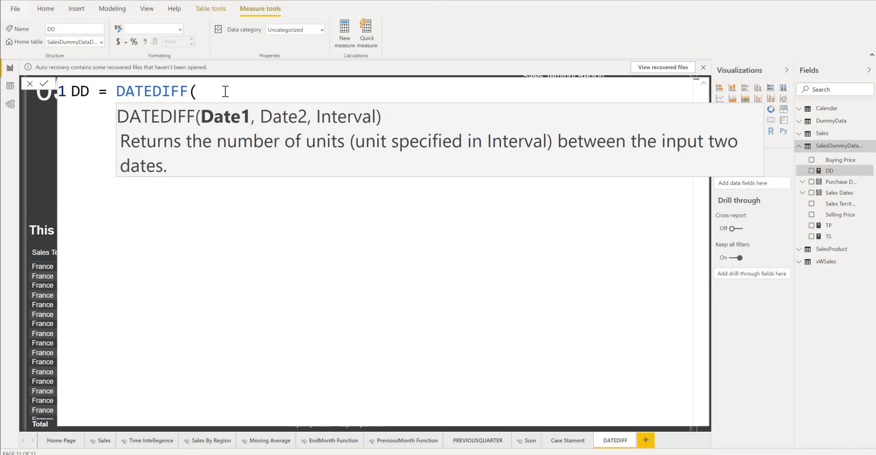
{"action": "type", "text": "MI"}
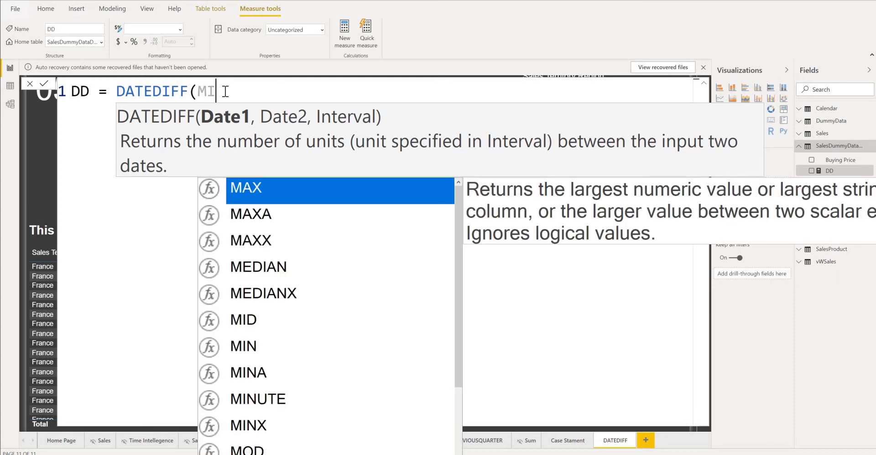
{"action": "type", "text": "N("}
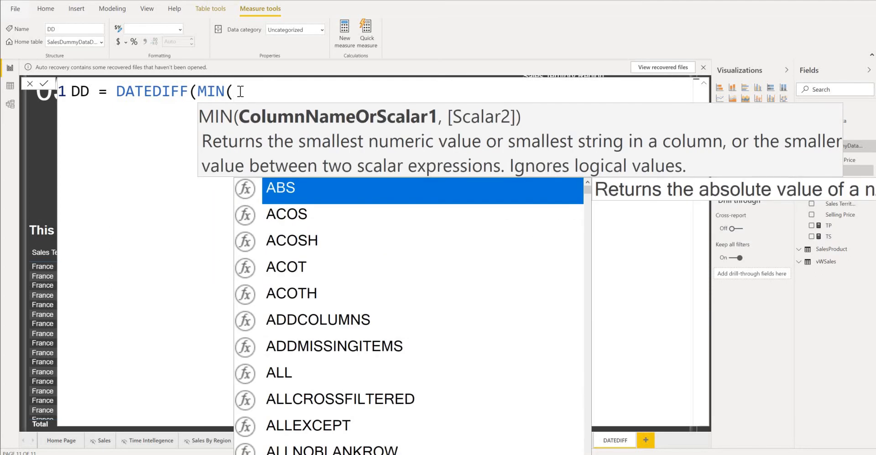
{"action": "type", "text": "SalesDummyDataDemo["}
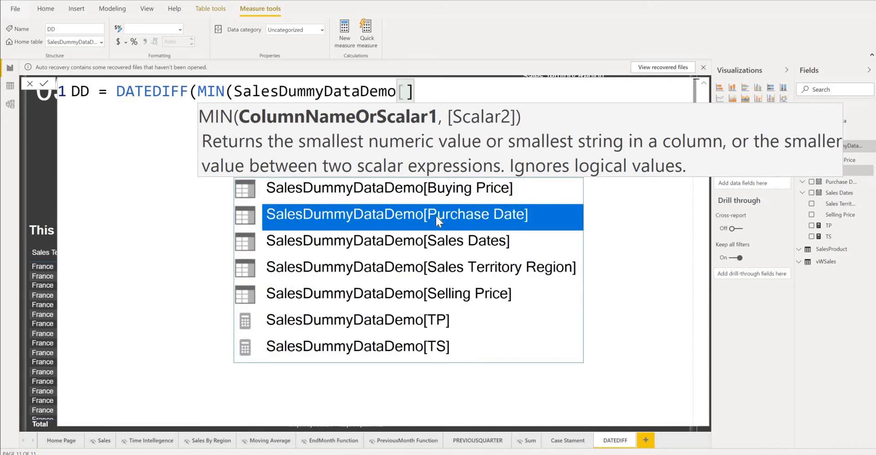
{"action": "left_click", "coordinate": [436, 215]}
{"action": "type", "text": ","}
{"action": "key", "text": "shift+Return"}
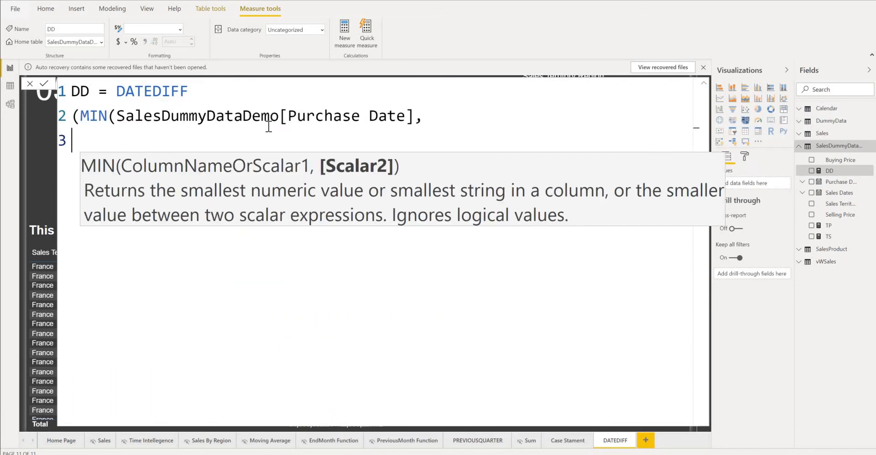
Complete the formula with MAX(SalesDummyDataDemo[Sales Dates]) as the second date and DAY as the interval.
{"action": "type", "text": "MAX(SalesDummyDataDemo[Sales Dates])"}
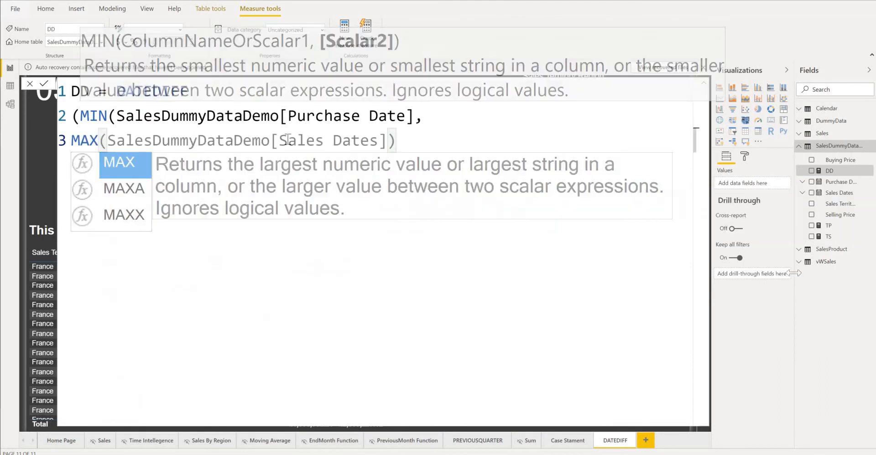
{"action": "type", "text": ","}
{"action": "key", "text": "shift+Return"}
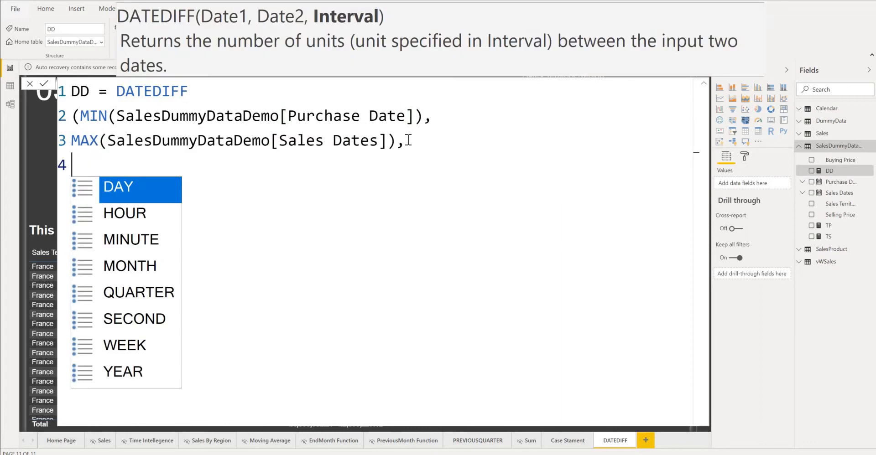
{"action": "type", "text": "DA"}
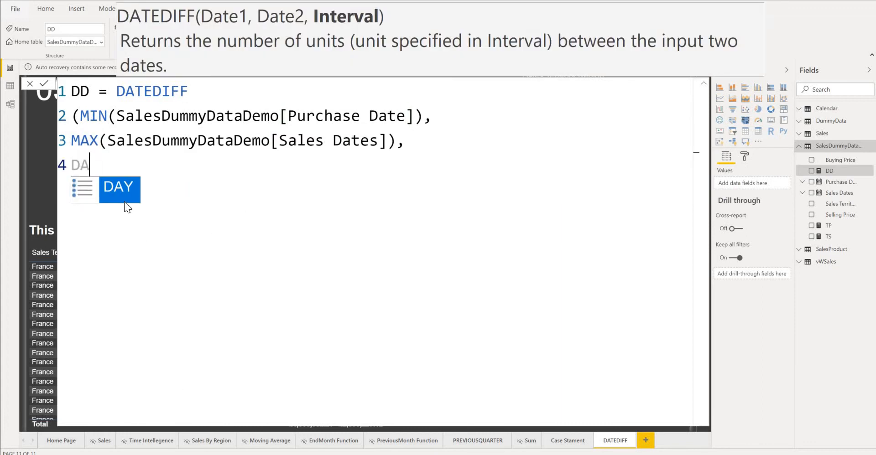
{"action": "left_click", "coordinate": [115, 187]}
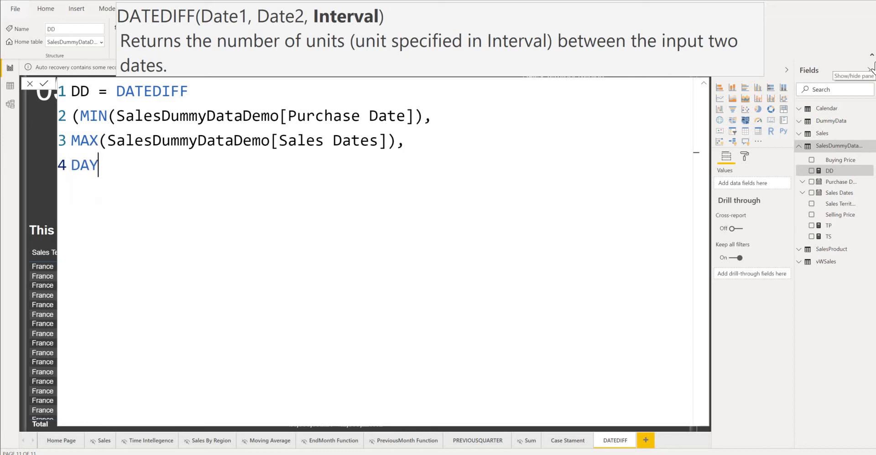
{"action": "type", "text": ")"}
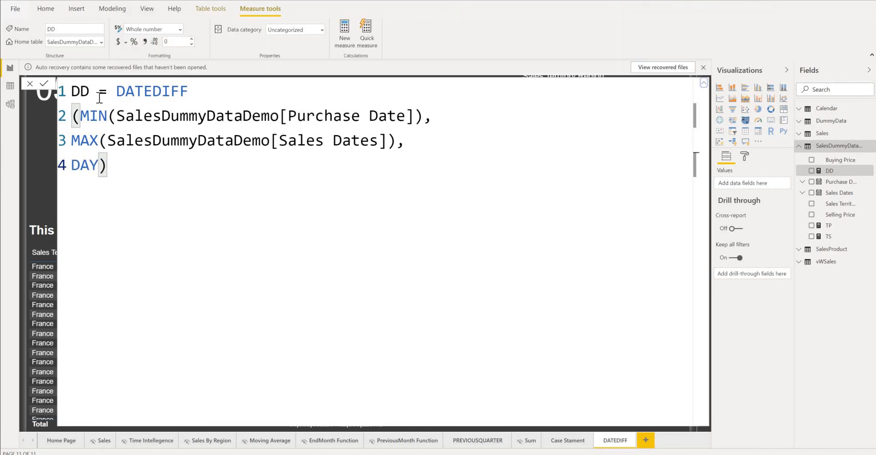
Rename the measure in its formula from DD to DATEDIFF by copying the function name.
{"action": "left_click_drag", "start_coordinate": [116, 90], "coordinate": [188, 89]}
{"action": "key", "text": "ctrl+c"}
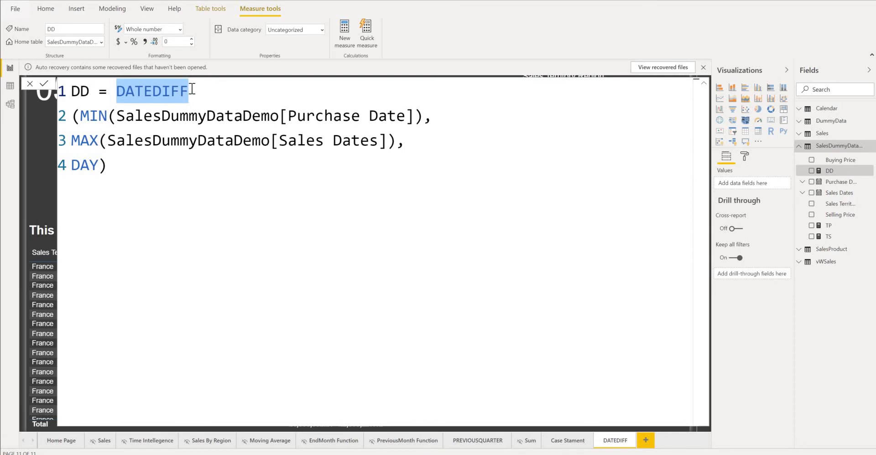
{"action": "left_click", "coordinate": [90, 91]}
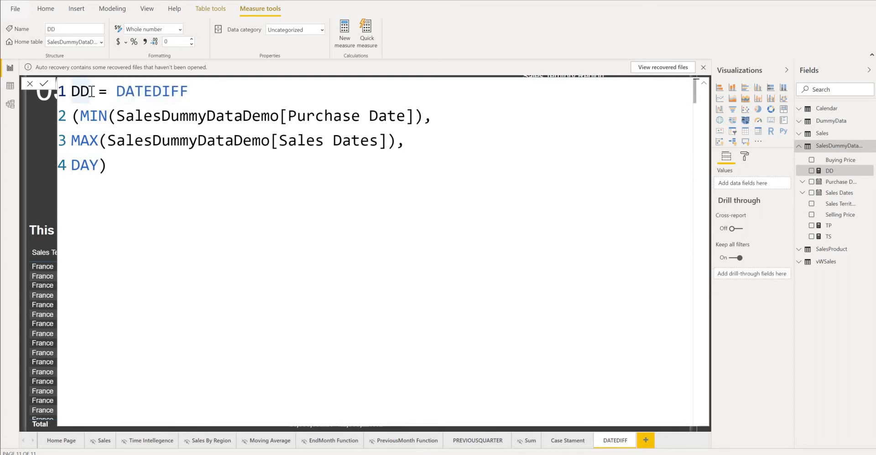
{"action": "key", "text": "BackSpace"}
{"action": "key", "text": "BackSpace"}
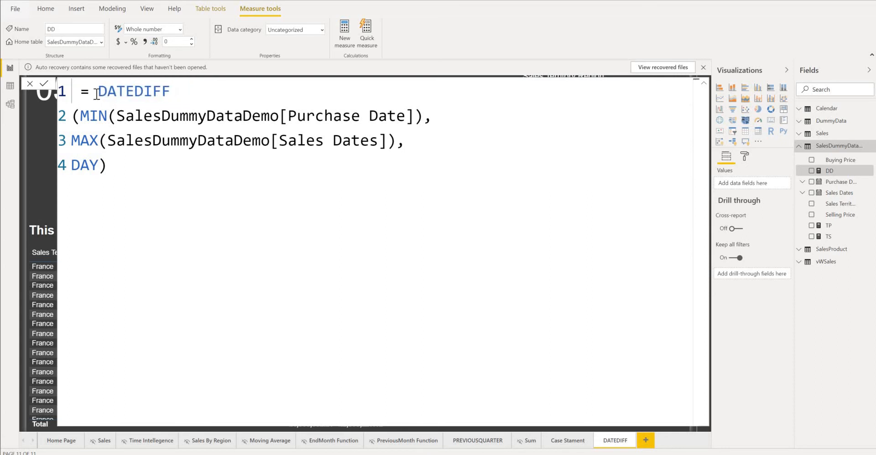
{"action": "key", "text": "ctrl+v"}
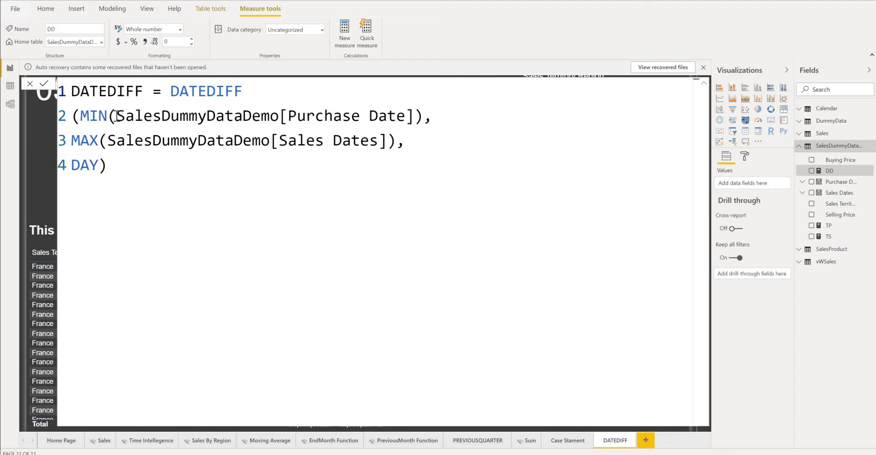
Review the Purchase Date, Sales Dates and DAY arguments and commit the DATEDIFF measure.
{"action": "left_click_drag", "start_coordinate": [117, 116], "coordinate": [408, 116]}
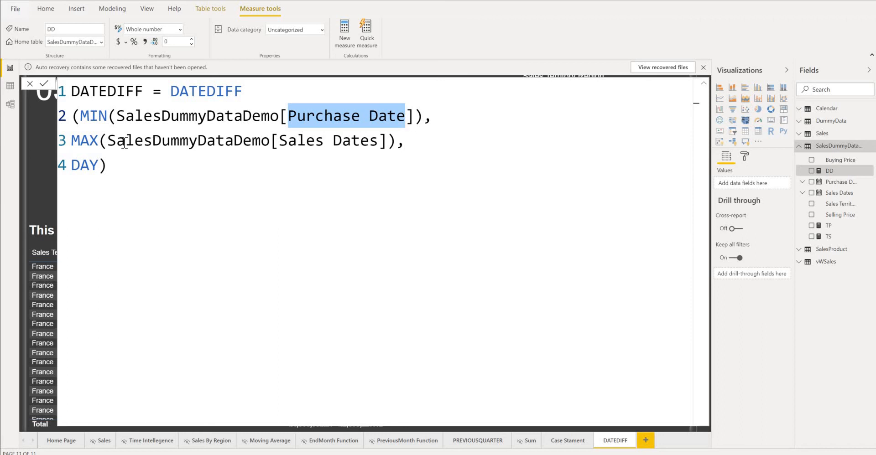
{"action": "left_click", "coordinate": [98, 140]}
{"action": "left_click", "coordinate": [75, 142], "text": "shift"}
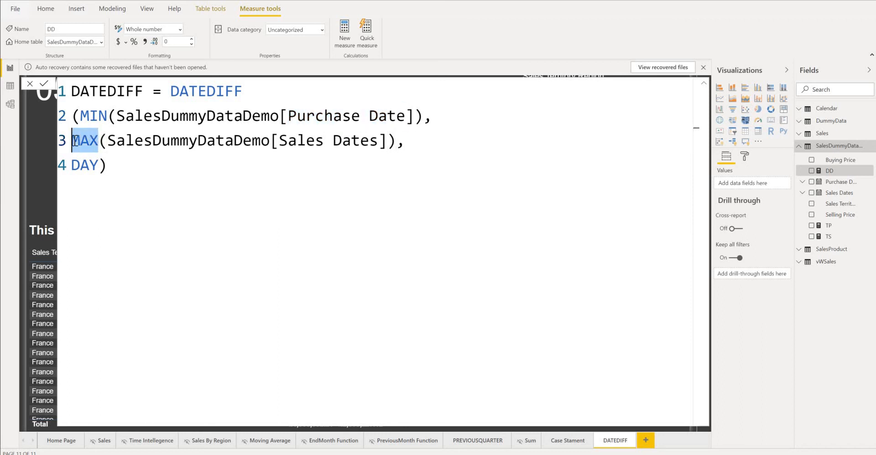
{"action": "left_click_drag", "start_coordinate": [108, 142], "coordinate": [378, 141]}
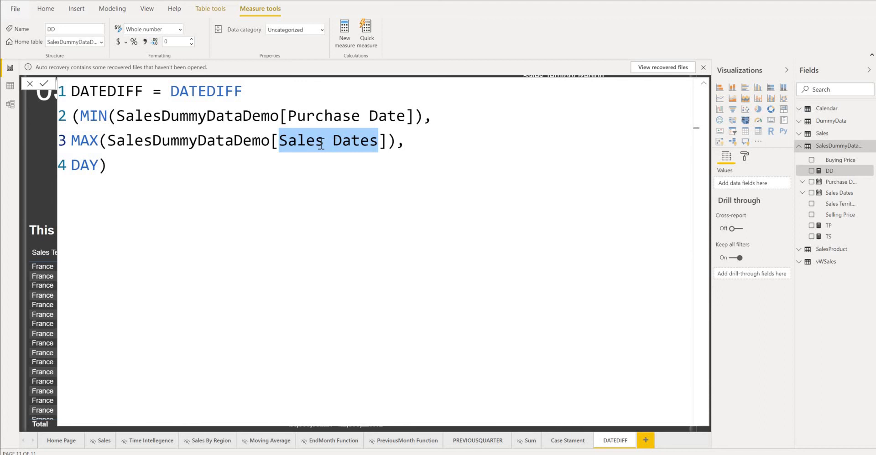
{"action": "left_click", "coordinate": [97, 166]}
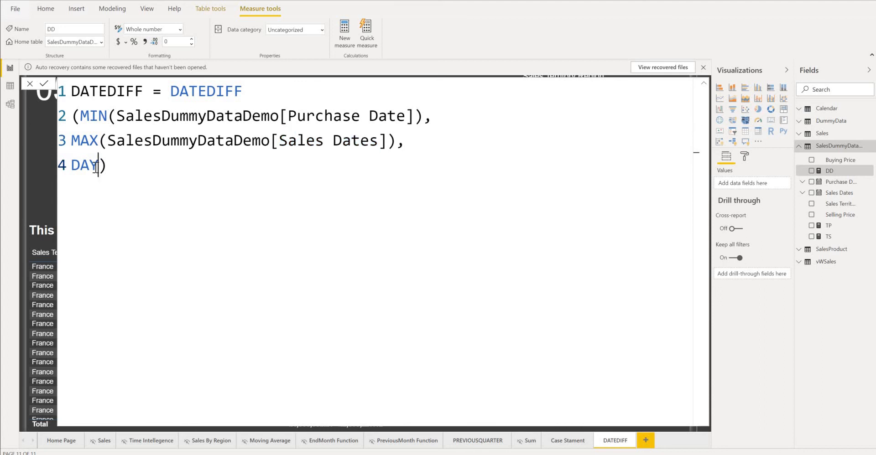
{"action": "left_click_drag", "start_coordinate": [97, 166], "coordinate": [73, 168]}
{"action": "left_click", "coordinate": [43, 84]}
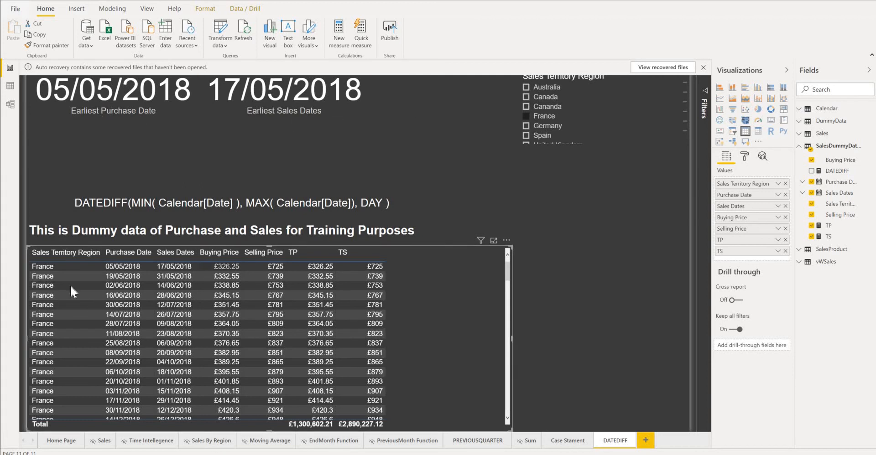
Filter the page to Germany and add a DATEDIFF card beside the Earliest Sales Dates card, matching its height.
{"action": "left_click", "coordinate": [526, 127]}
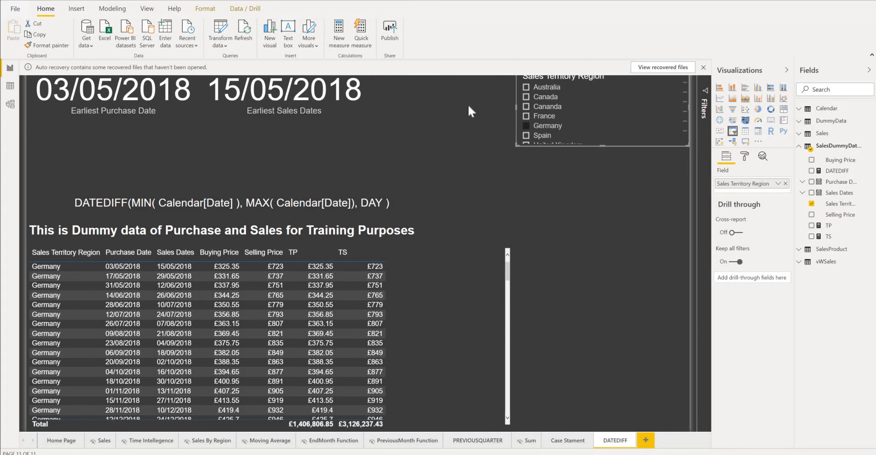
{"action": "left_click", "coordinate": [395, 118]}
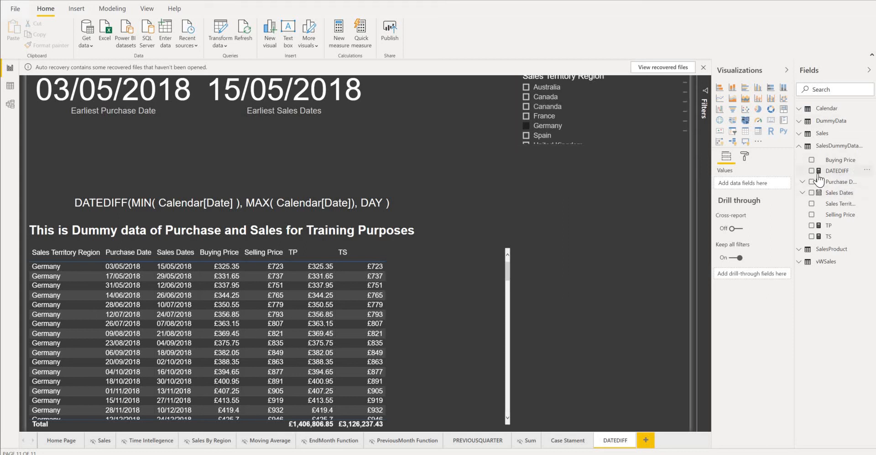
{"action": "left_click", "coordinate": [773, 121]}
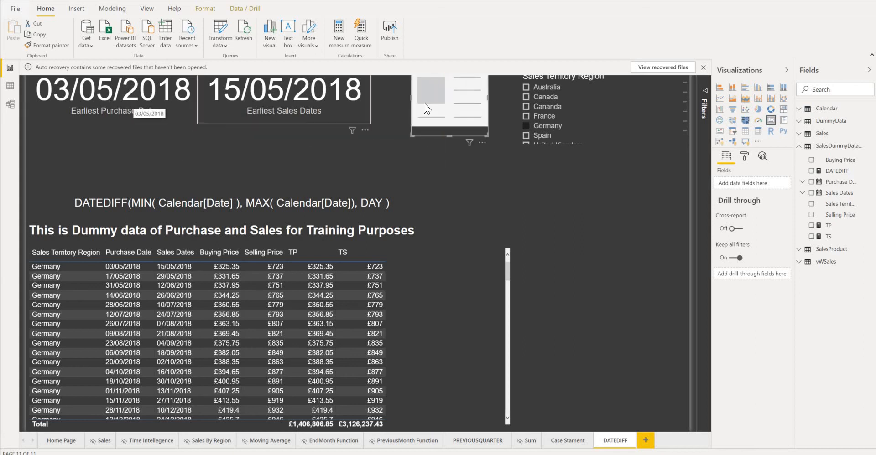
{"action": "left_click_drag", "start_coordinate": [425, 102], "coordinate": [410, 98]}
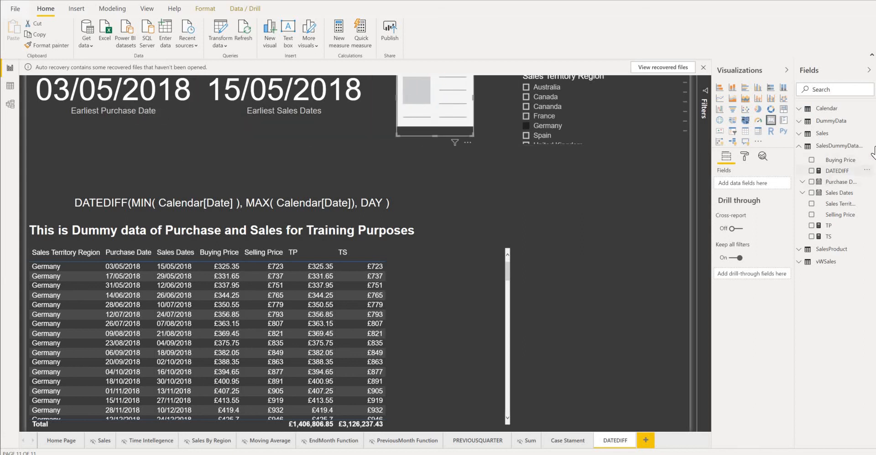
{"action": "left_click", "coordinate": [811, 170]}
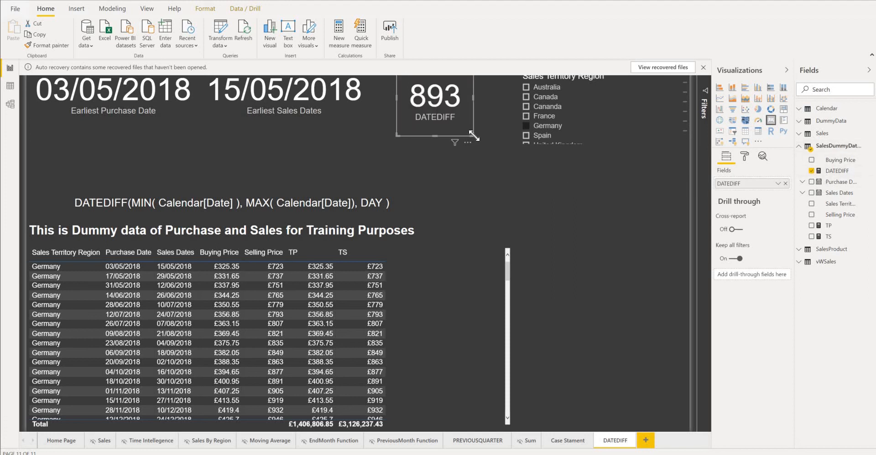
{"action": "left_click_drag", "start_coordinate": [474, 135], "coordinate": [502, 122]}
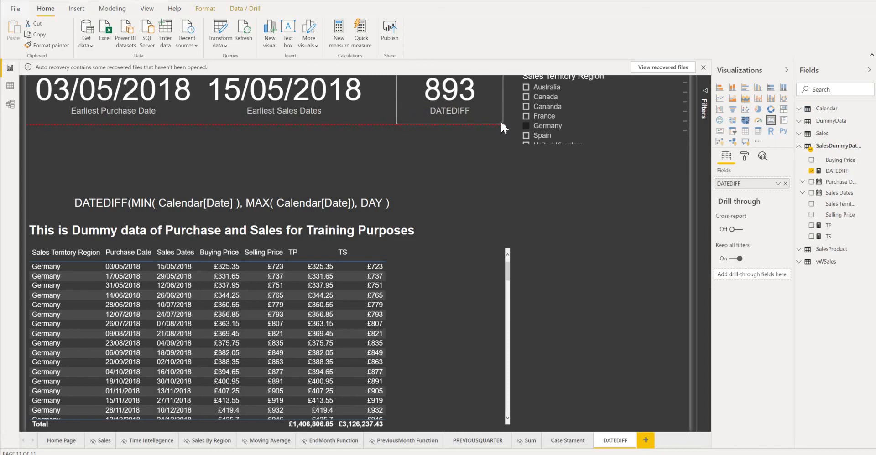
Check the DATEDIFF card for the table's 03/05/2018 purchase row, and clear the row selection.
{"action": "left_click", "coordinate": [228, 266]}
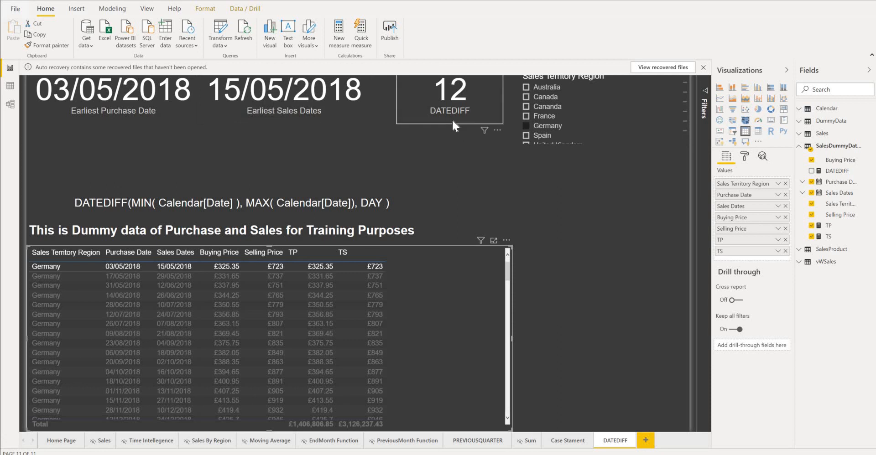
{"action": "left_click", "coordinate": [433, 295]}
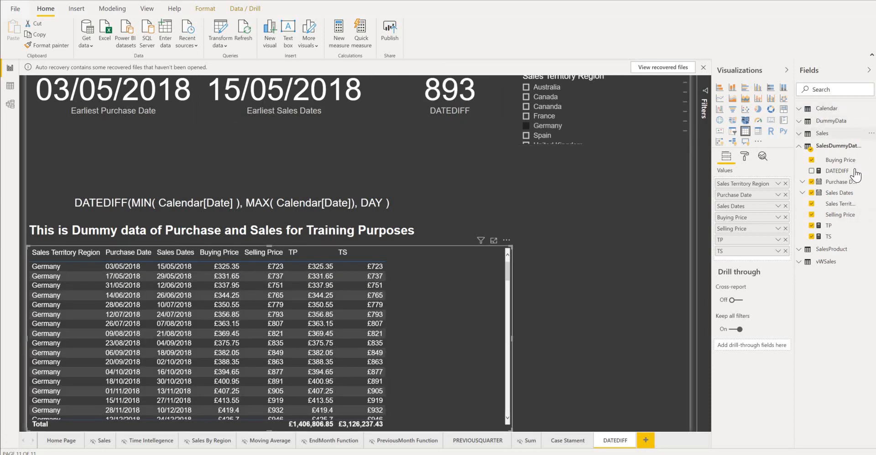
Add the DATEDIFF measure as a column of the sales table and sort the table by it in ascending order.
{"action": "left_click_drag", "start_coordinate": [828, 175], "coordinate": [453, 269]}
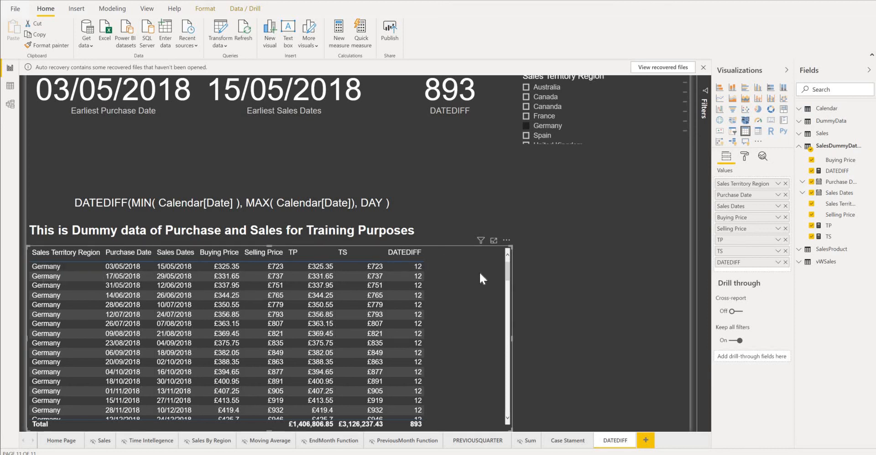
{"action": "scroll", "coordinate": [418, 287], "scroll_direction": "down", "scroll_amount": 10}
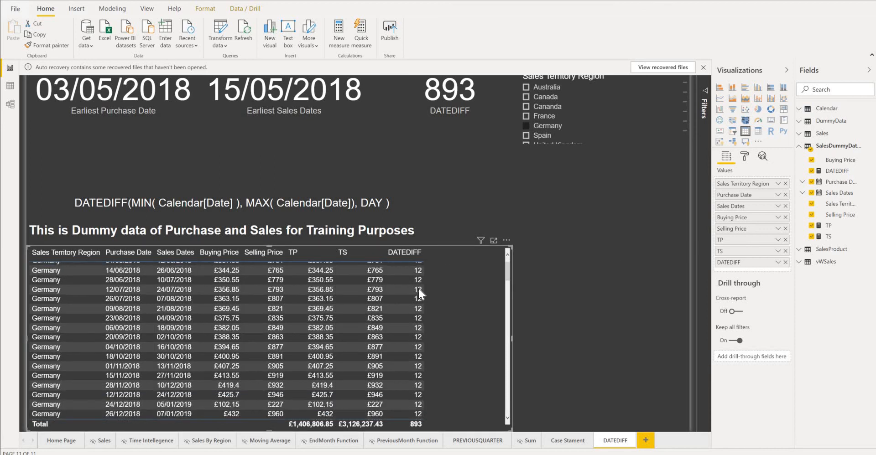
{"action": "left_click", "coordinate": [411, 252]}
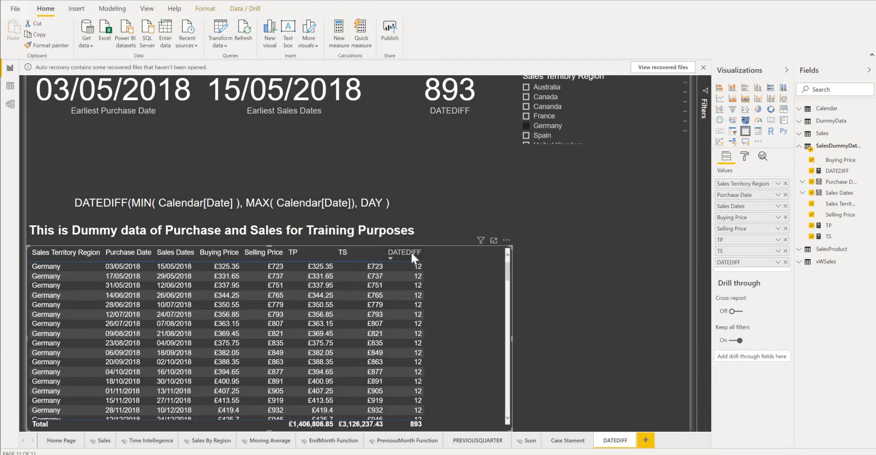
{"action": "left_click", "coordinate": [410, 251]}
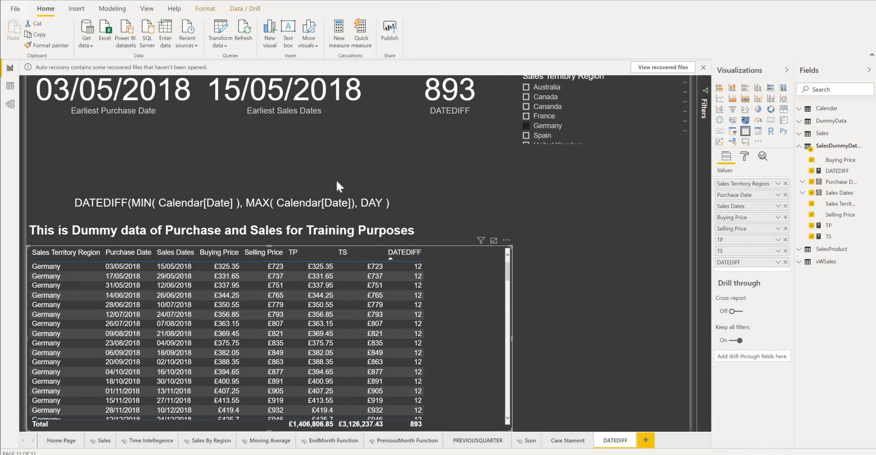
Cross-filter the page by the table's first Germany row, purchased 03/05/2018.
{"action": "left_click", "coordinate": [50, 268]}
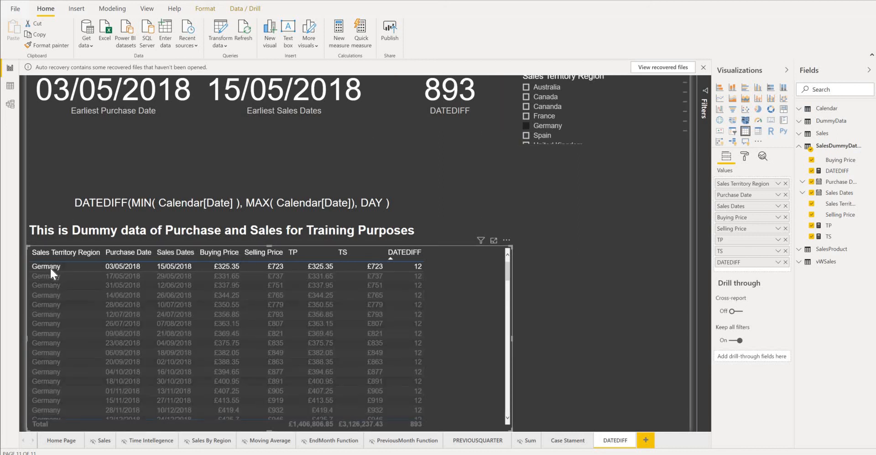